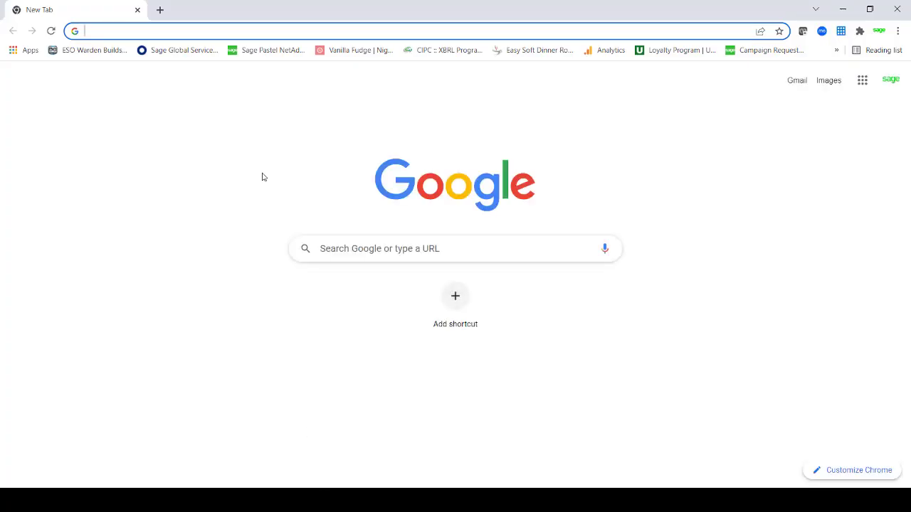
- Go to portal.sage.co.za/accounting in Chrome via the 'por' address-bar suggestion
text(por)
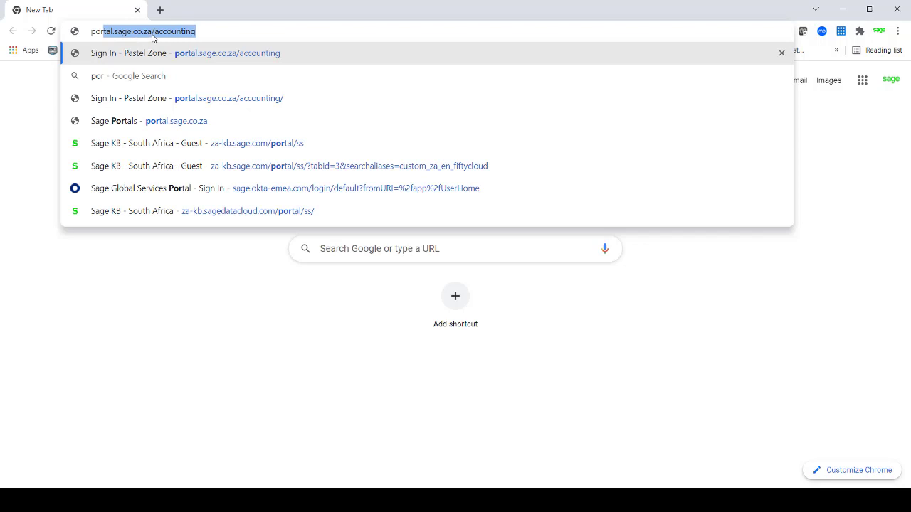
click(217, 31)
key(Return)
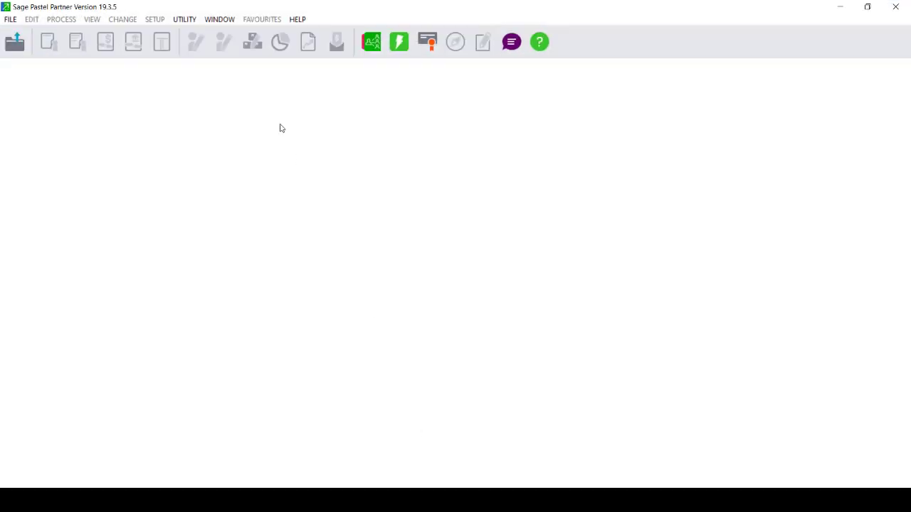
click(298, 19)
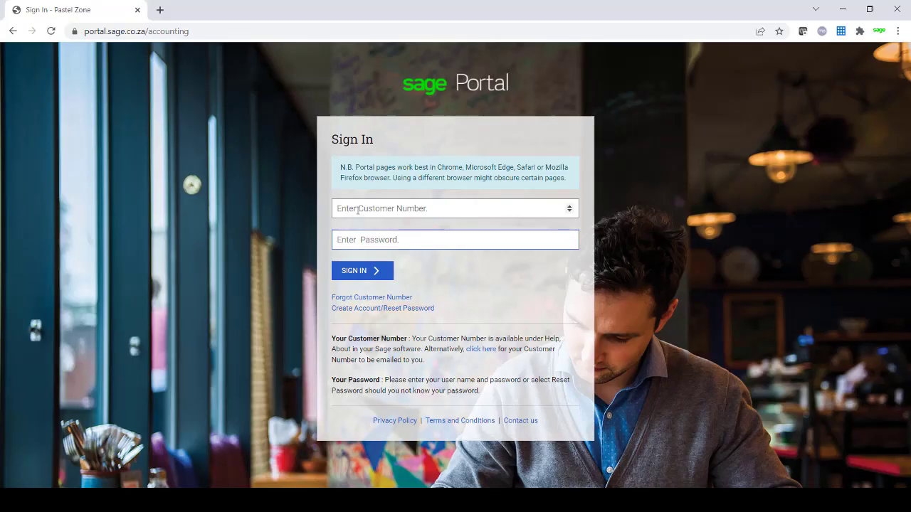
- Sign in with the saved customer number and the account password
click(355, 210)
click(355, 235)
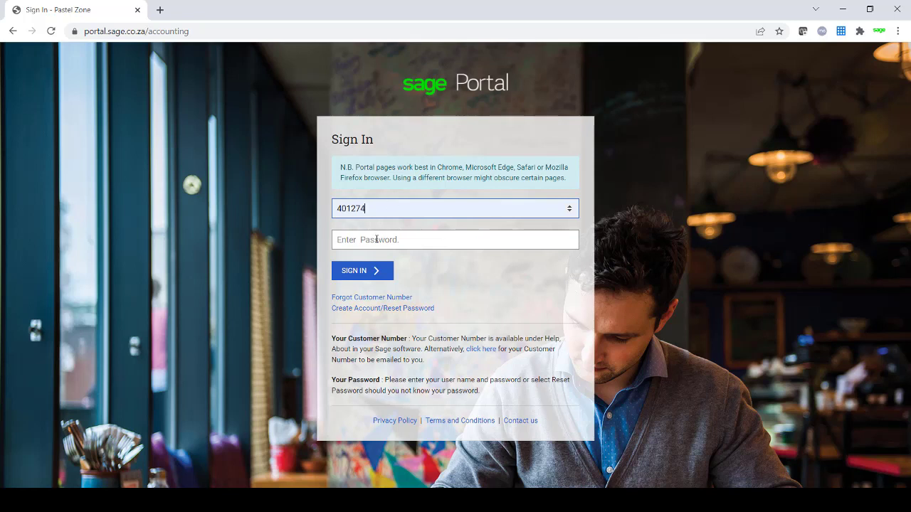
click(375, 240)
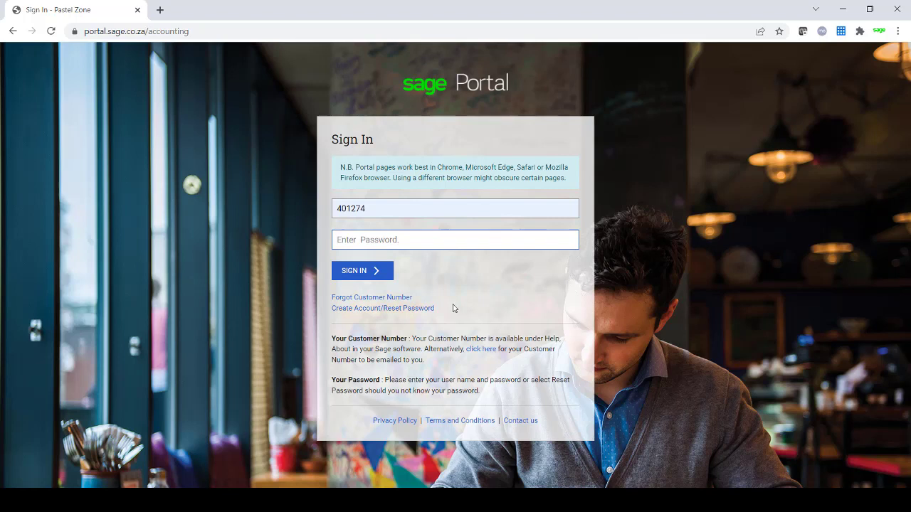
text(**)
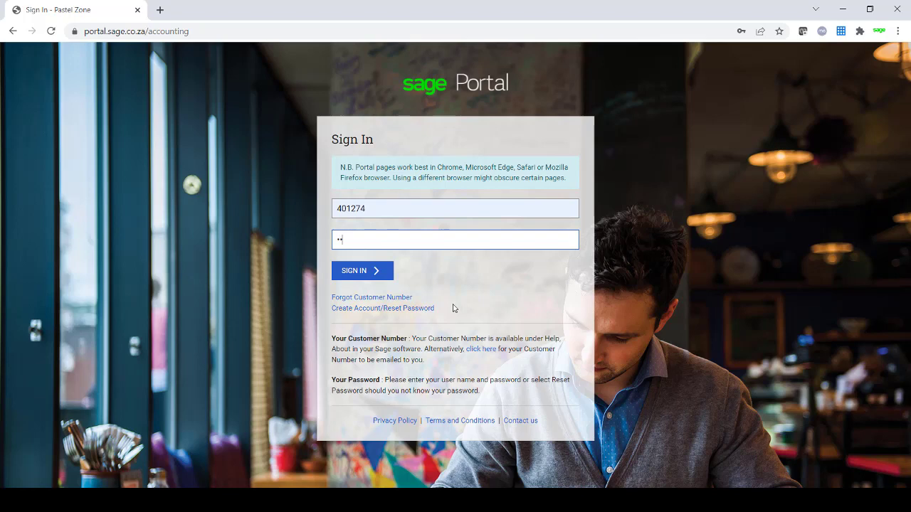
text(******)
click(364, 271)
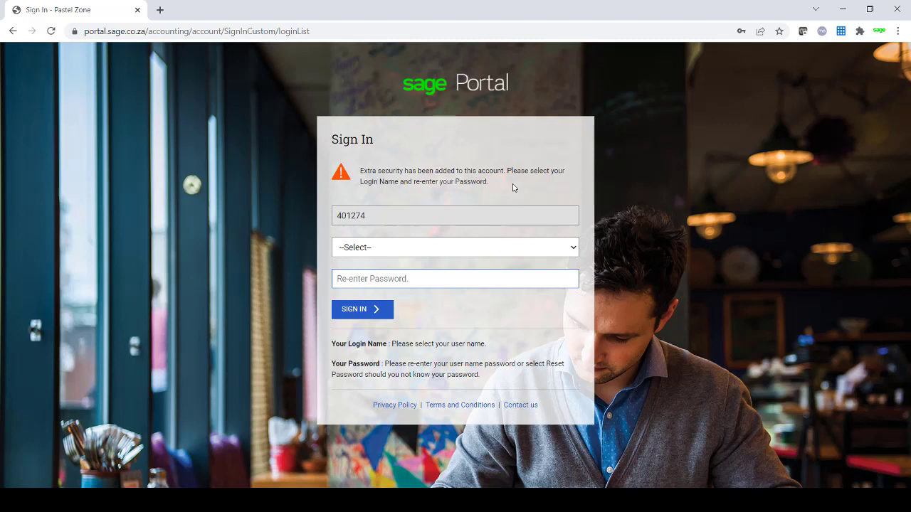
- Choose the login name and re-enter the account password to complete sign-in
click(388, 253)
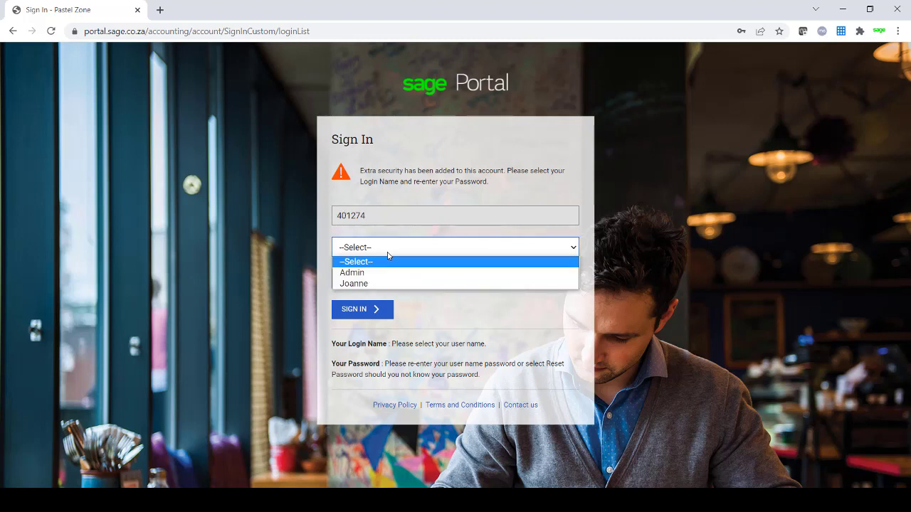
click(367, 284)
click(358, 281)
text(•)
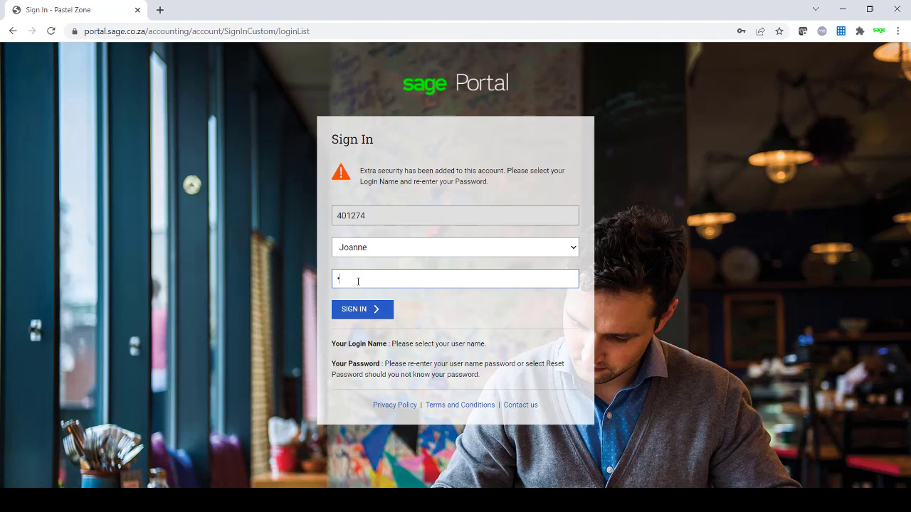
text(•••••••)
click(364, 310)
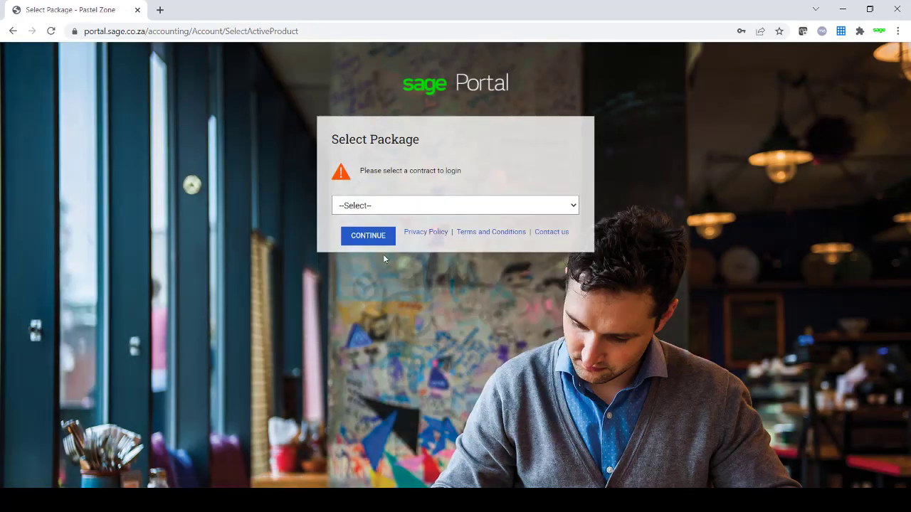
- Select the Sage 50cloud Pastel Xpress contract and continue to the Welcome page
click(423, 209)
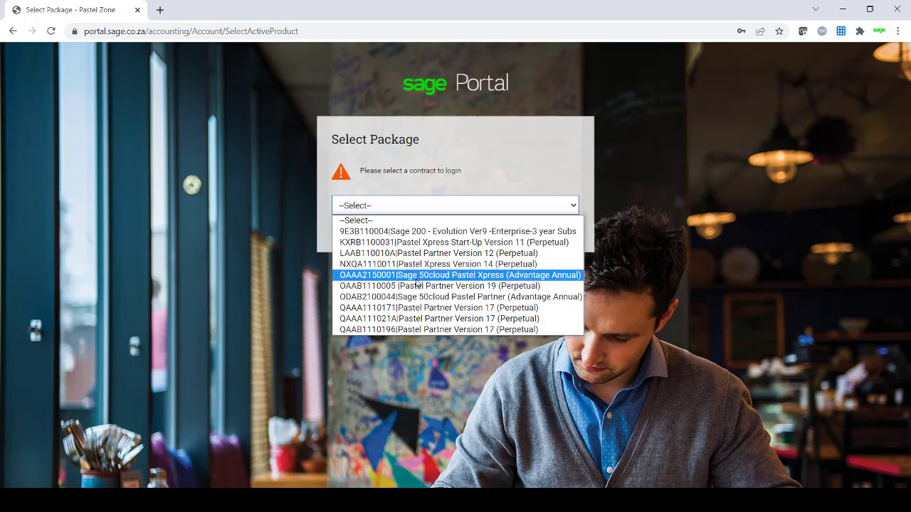
click(417, 276)
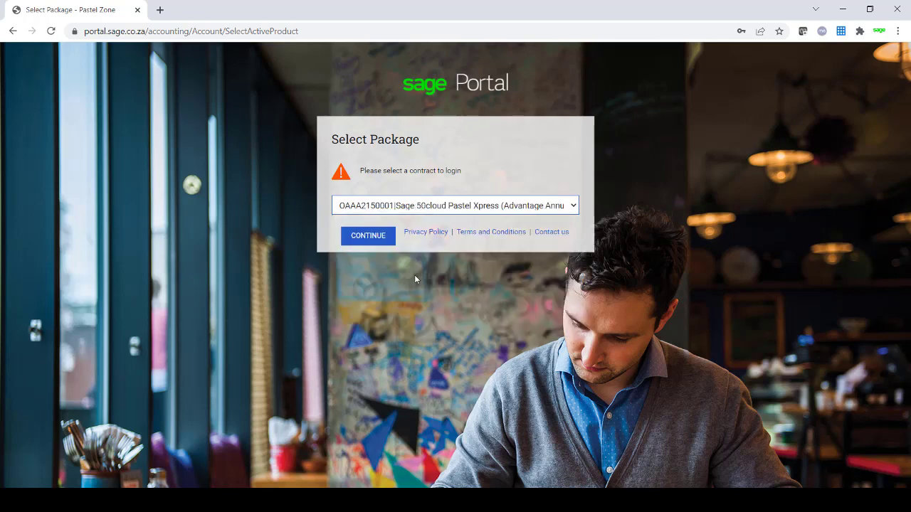
click(368, 239)
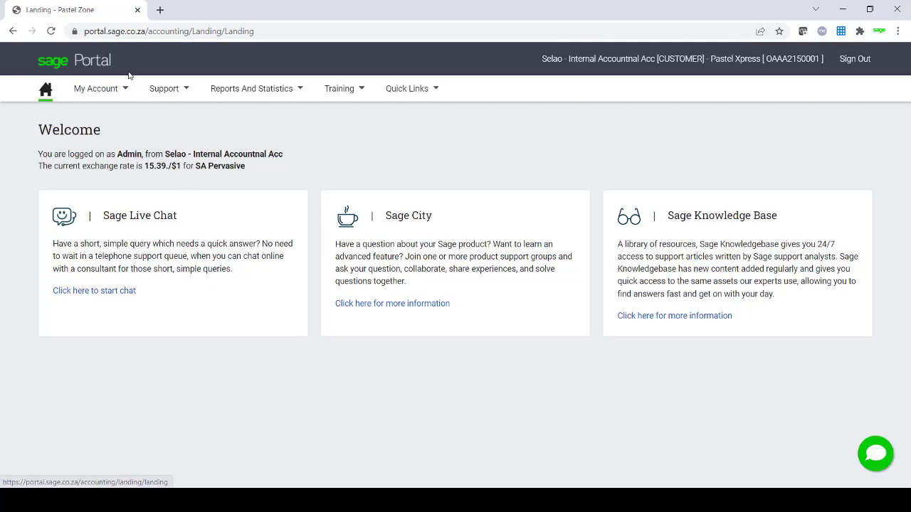
- Go to Support > Data management > Data Fix in the top navigation
click(158, 88)
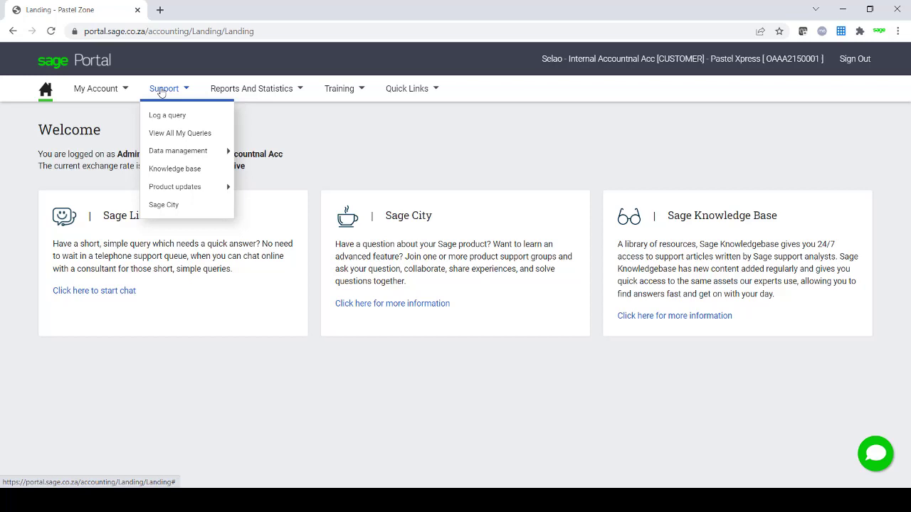
mouse_move(182, 152)
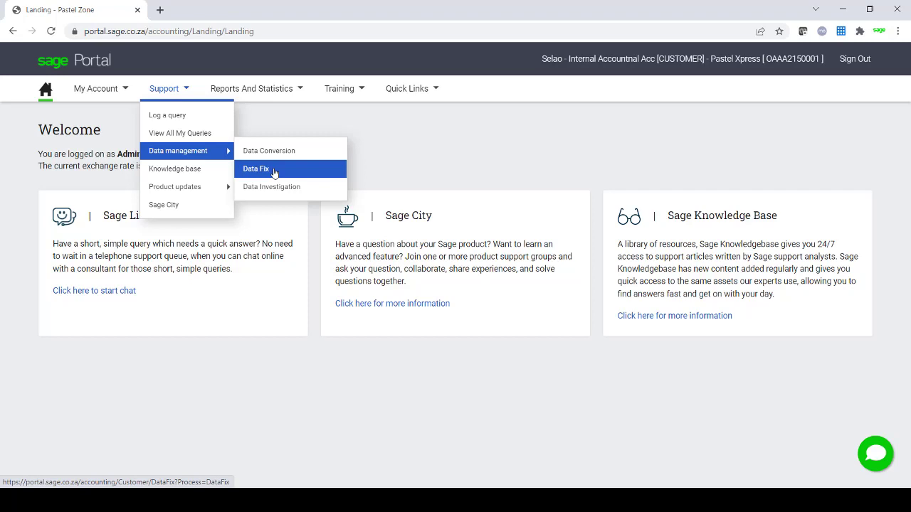
click(274, 172)
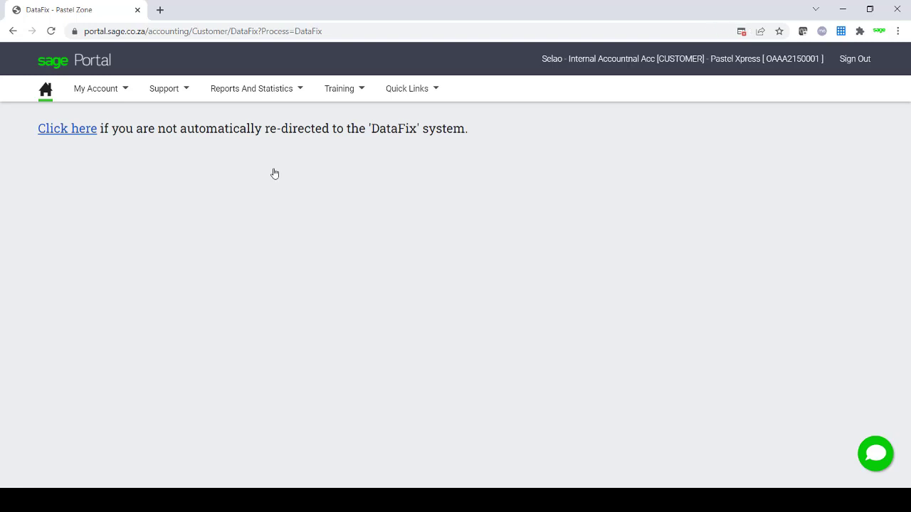
- Launch the DataFix system in a new tab and pick the 27 July 2020 incident reference
click(64, 132)
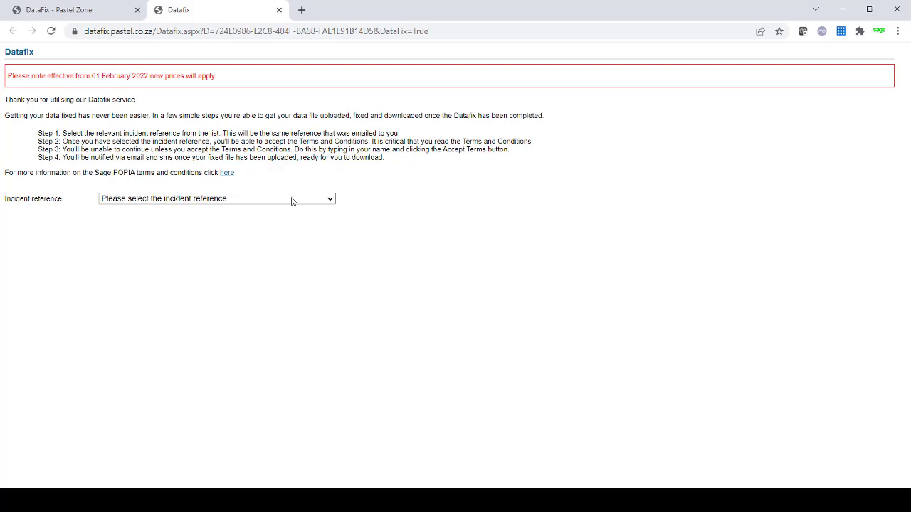
click(240, 199)
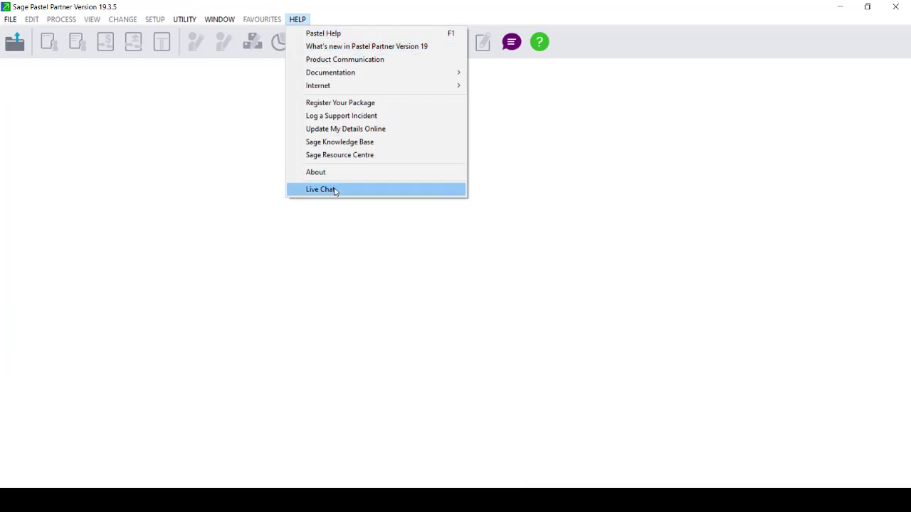
- Check build 19.3.5 in Pastel Partner's About dialog, then return to the Datafix page
click(331, 174)
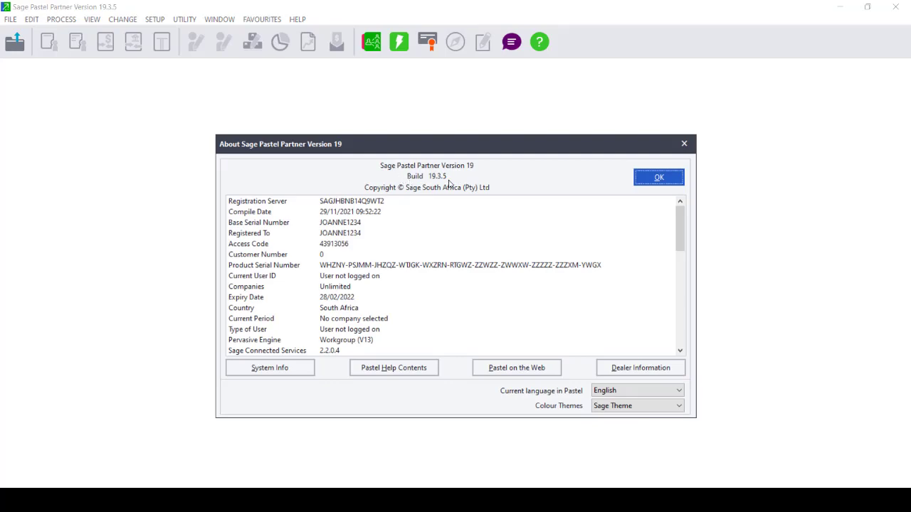
key(alt+Tab)
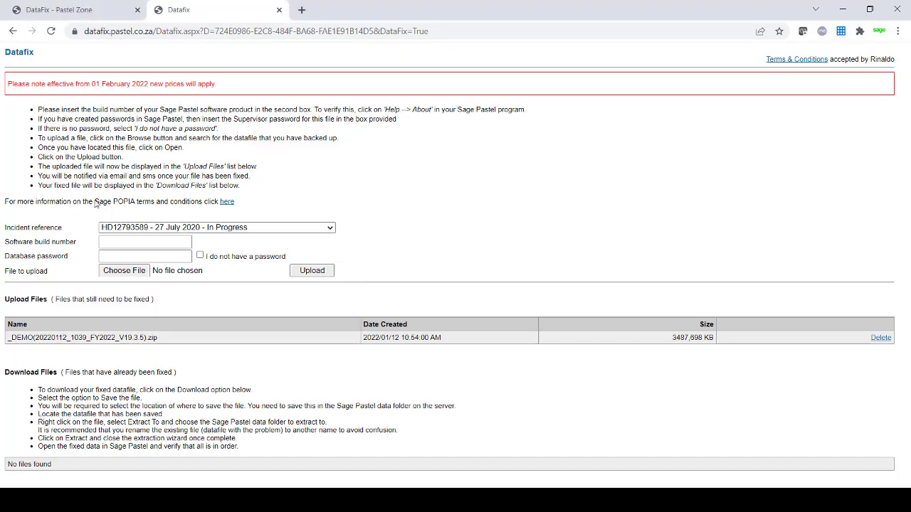
- Enter software build number 19.3.5 and the database password
click(112, 243)
text(19)
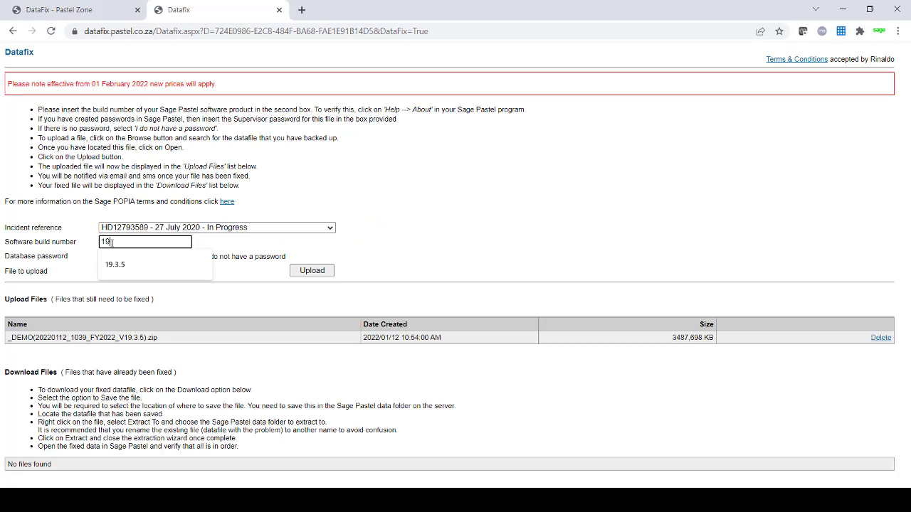
text(.3.5)
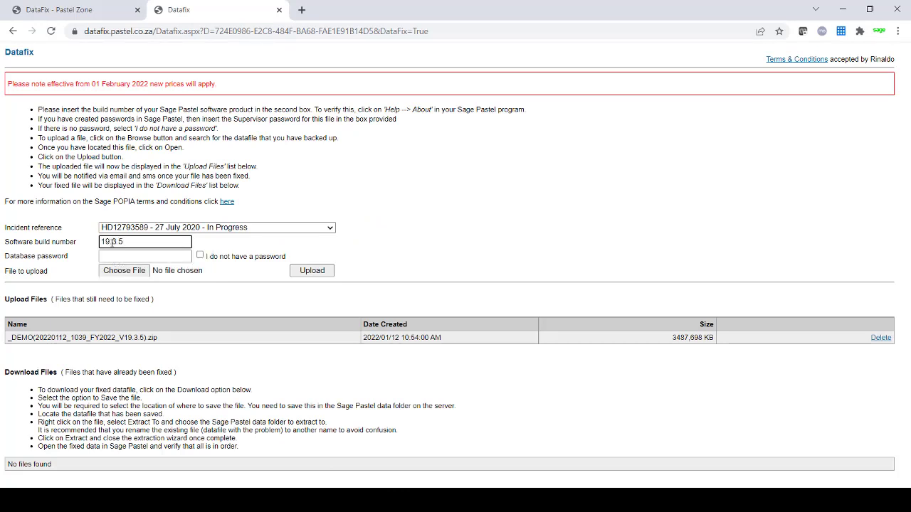
click(120, 258)
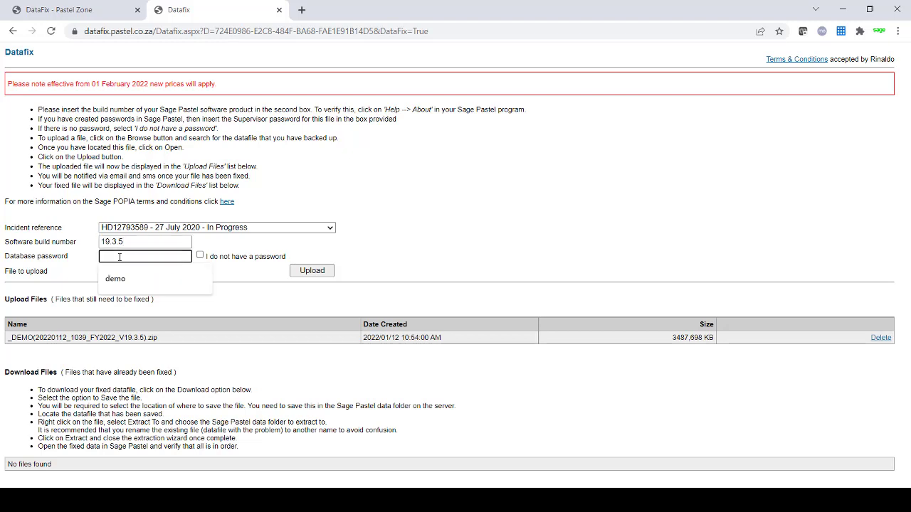
text(demo)
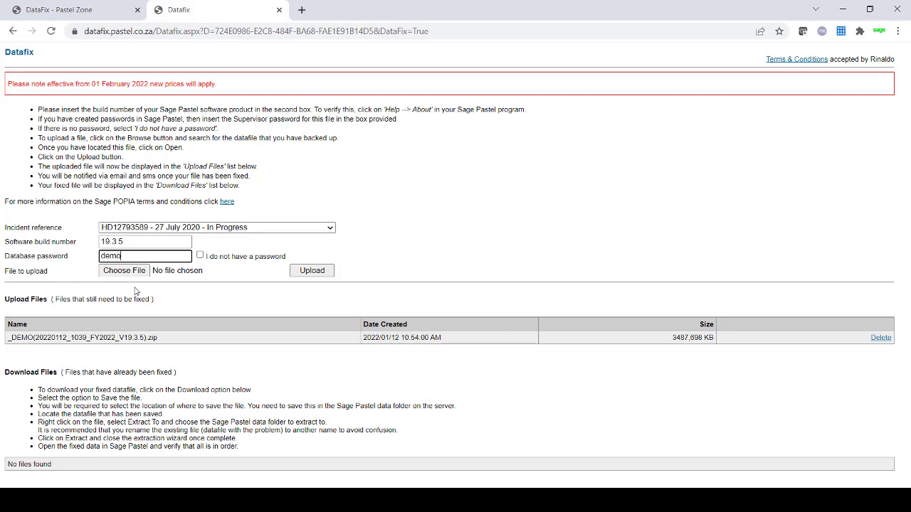
- Select 2022NEW0(20220208_1525_FY2022_V19.3.5).zip from C:\Pastel19 as the upload file
click(129, 276)
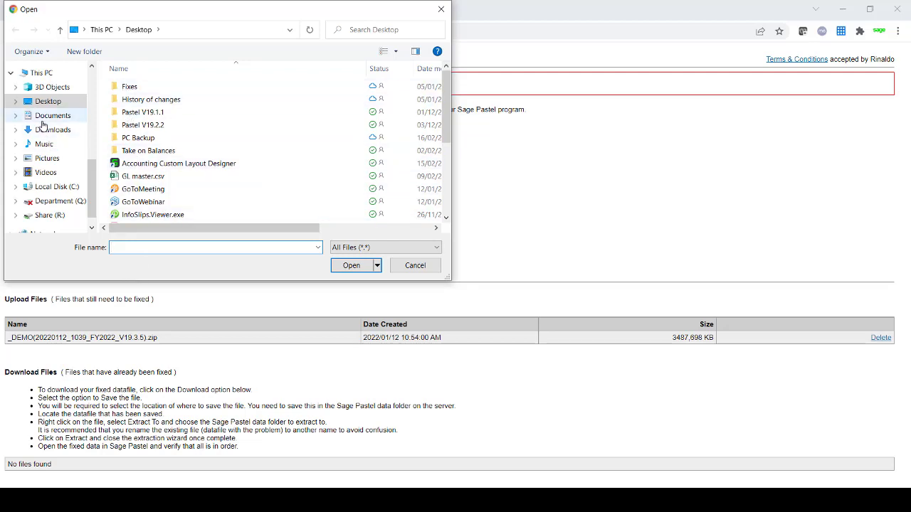
click(52, 186)
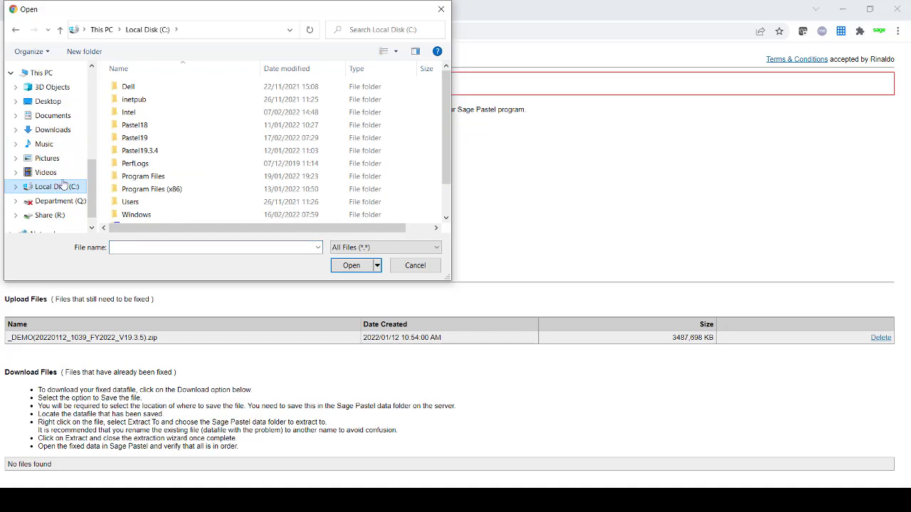
double_click(162, 142)
scroll(447, 91, down, 2)
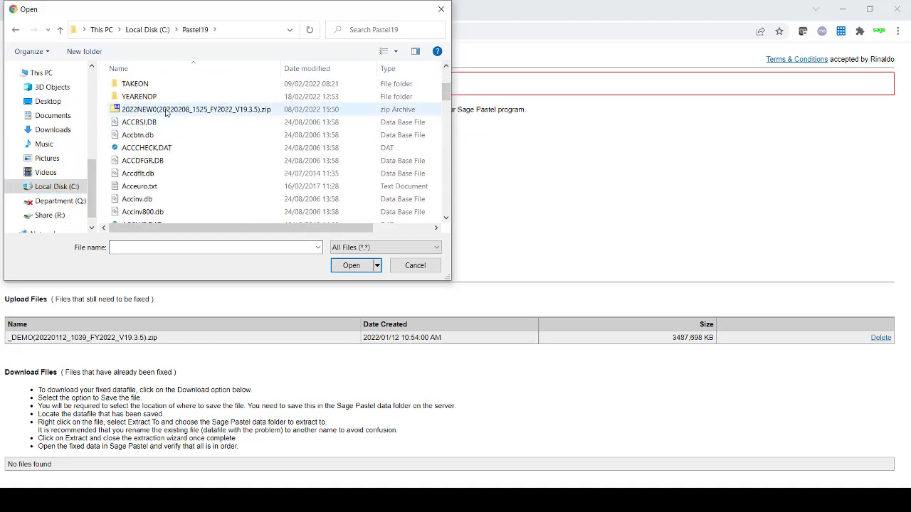
double_click(166, 112)
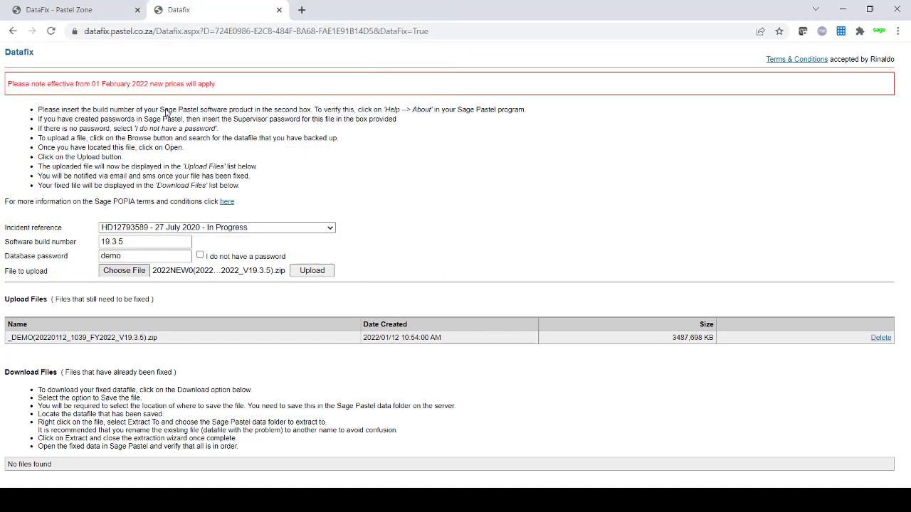
- Upload the chosen 2022NEW0 backup zip to Datafix
click(306, 271)
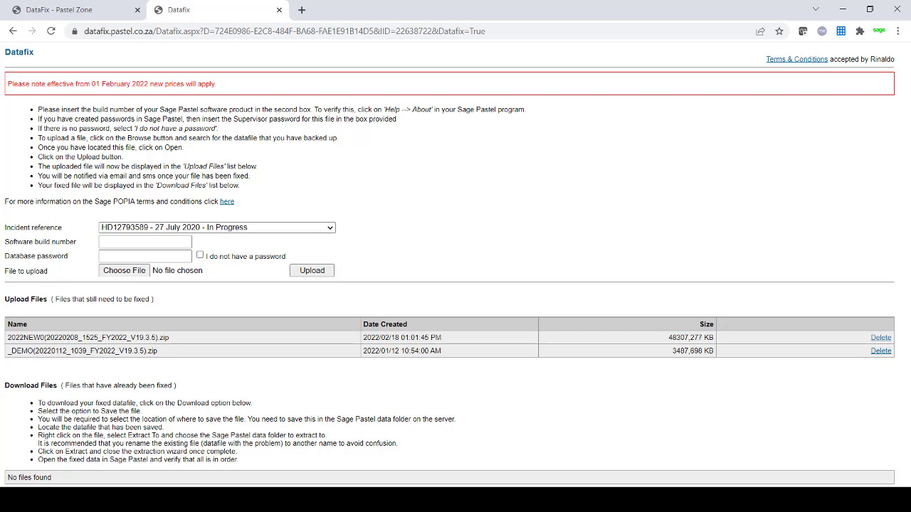
- Close Chrome and dismiss the About Sage Pastel Partner dialog
click(895, 8)
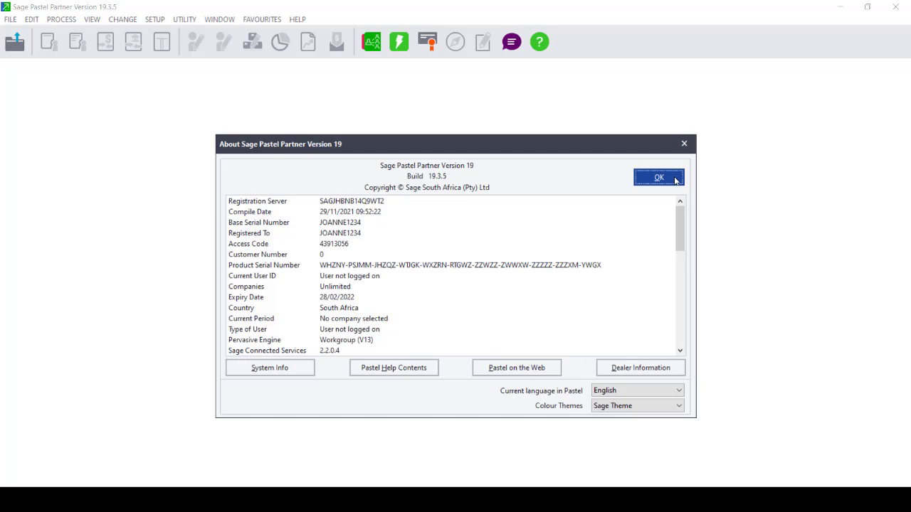
click(660, 178)
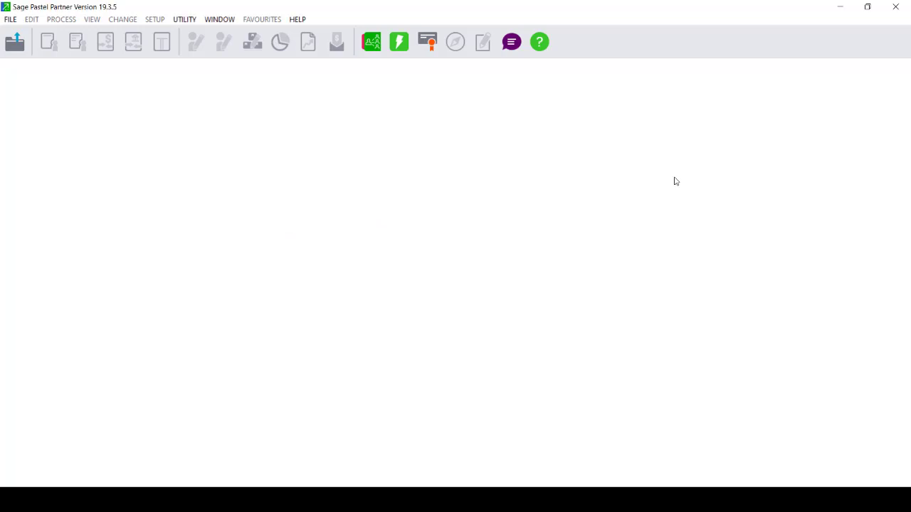